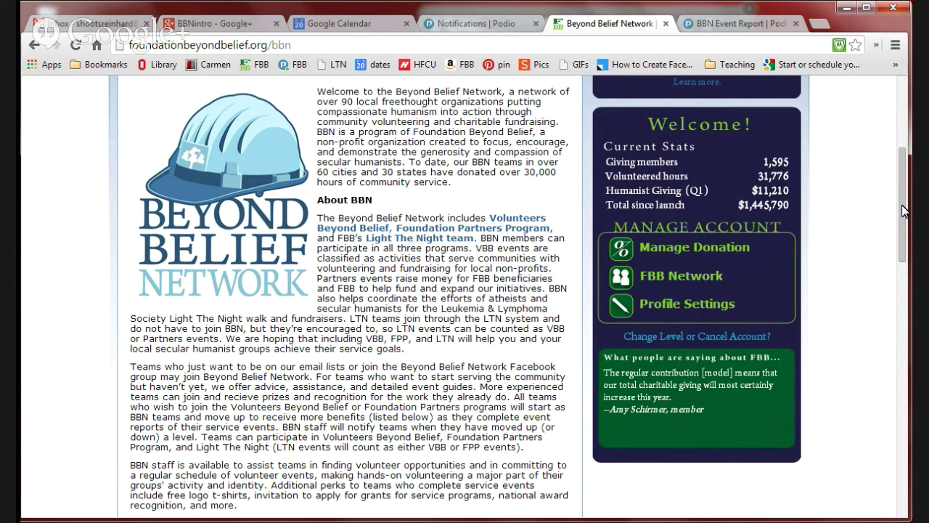
Step: Scroll the BBN page down to the Humanist Crisis Responders and Helpful Links sections
left_click_drag(904, 211, 893, 339)
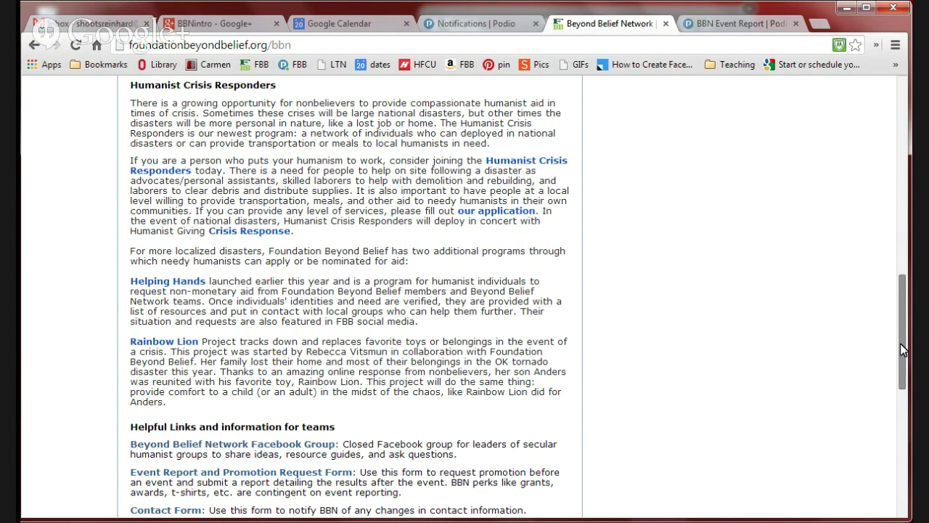
Step: Scroll past the perk levels to the bottom of the BBN page, then return to the BBN Event Report tab
left_click_drag(903, 350, 902, 353)
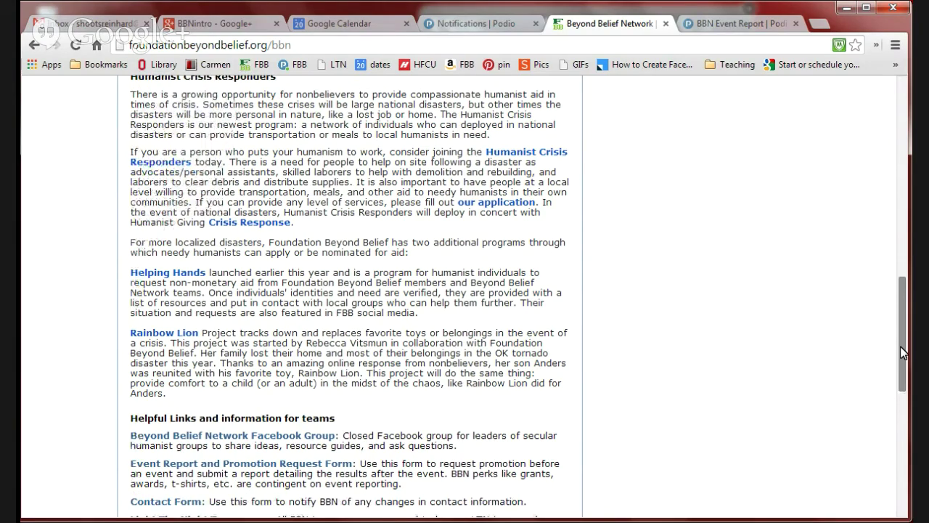
left_click_drag(903, 352, 893, 441)
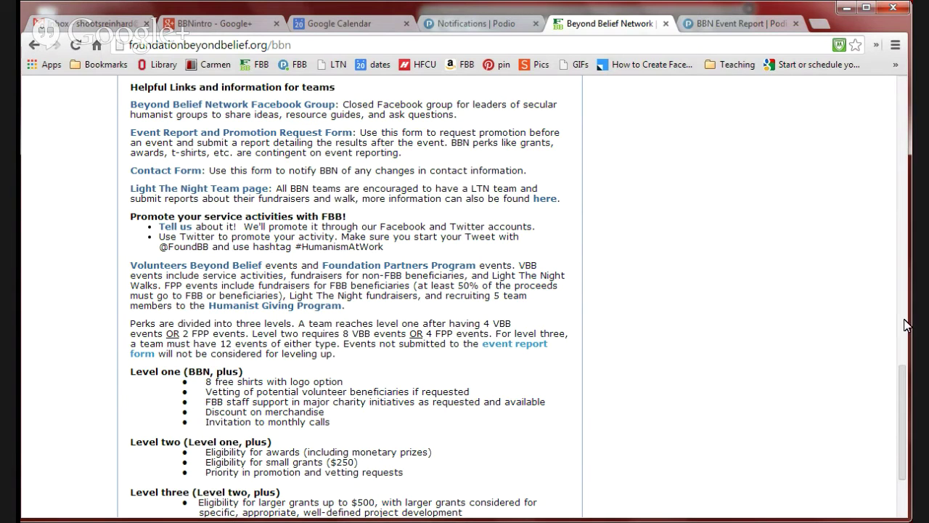
left_click_drag(901, 393, 907, 423)
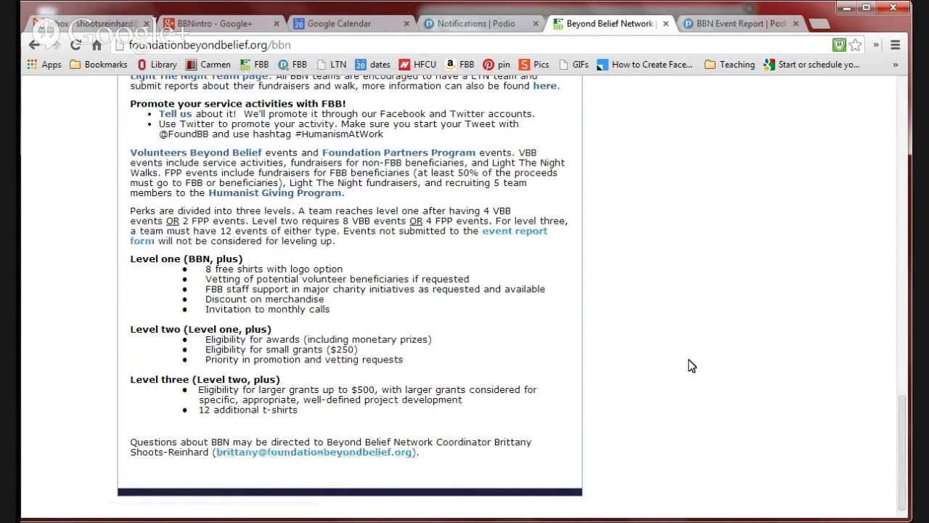
left_click(717, 23)
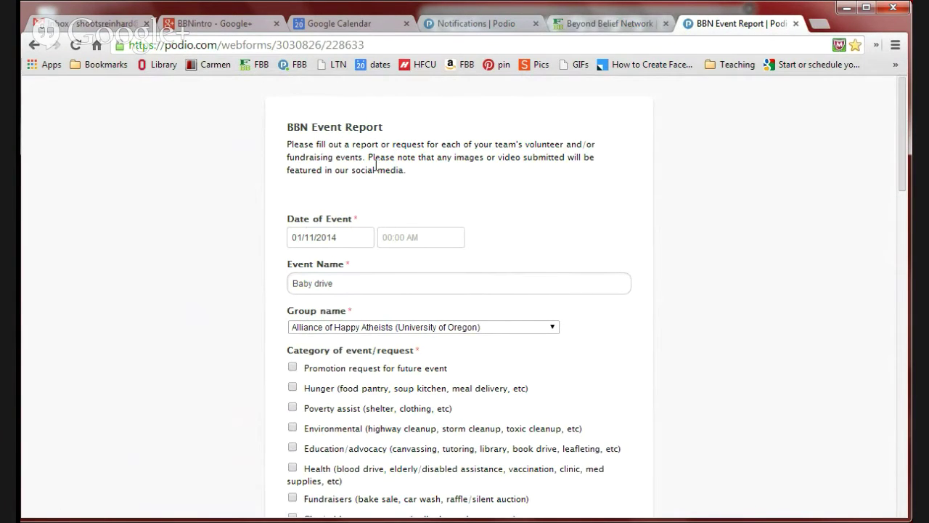
left_click(348, 240)
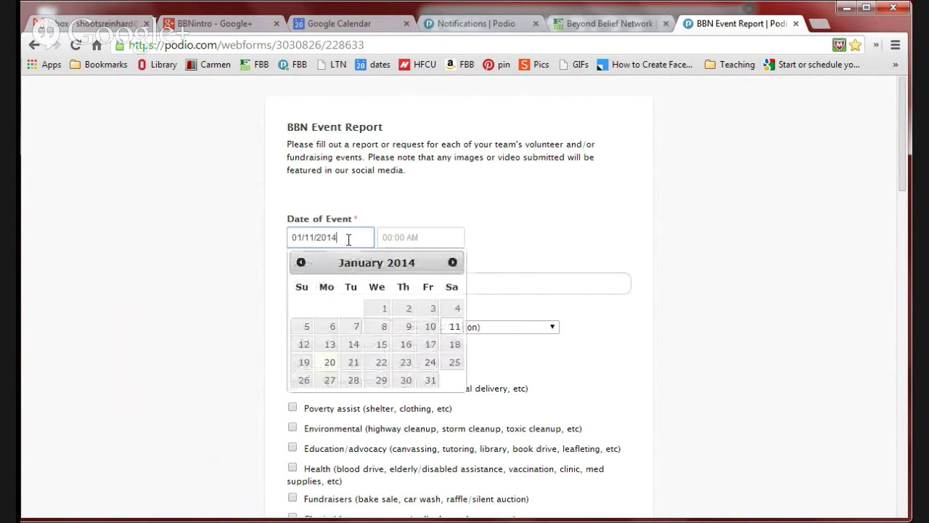
left_click(517, 289)
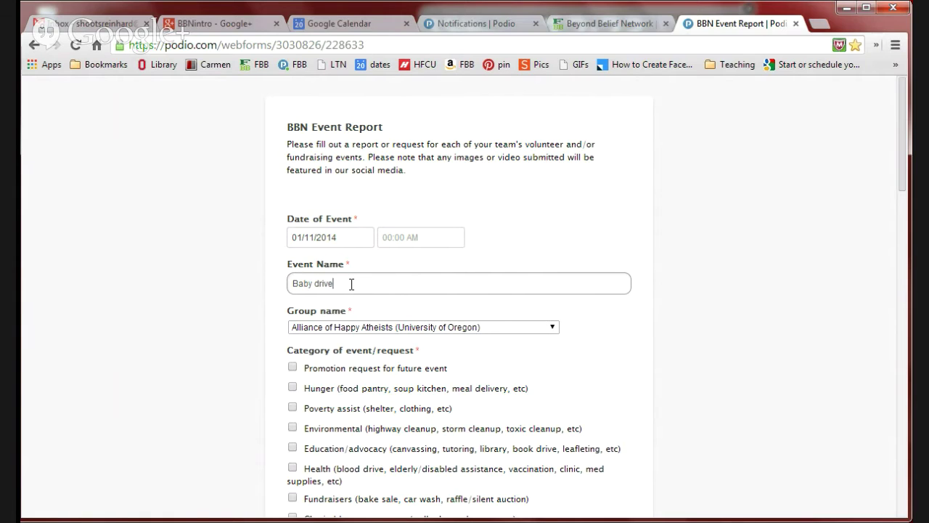
Step: Choose Foundation Beyond Belief from the Group name dropdown
left_click(513, 331)
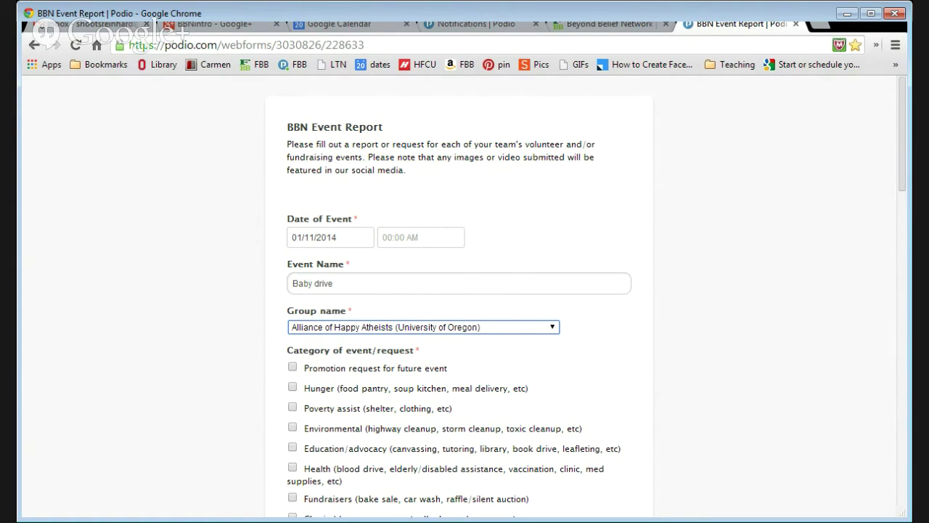
left_click(557, 138)
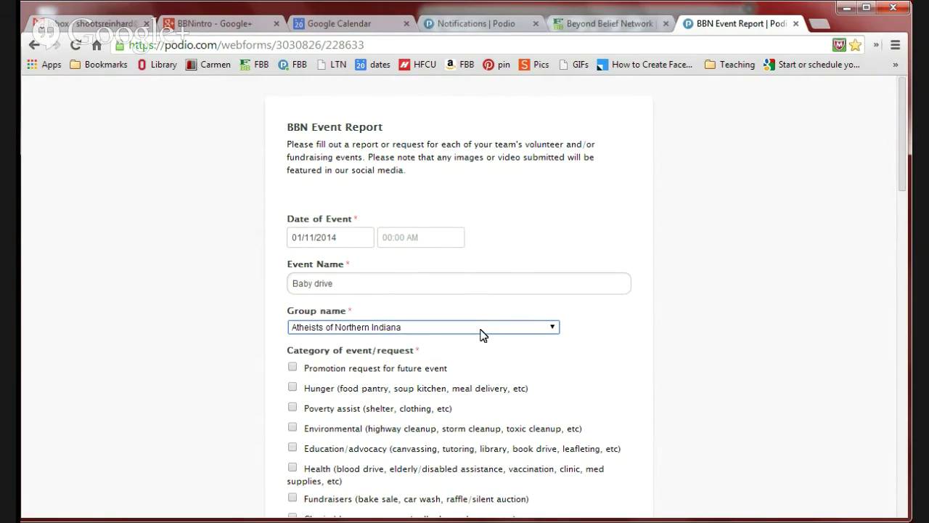
scroll(483, 335, "down", 3)
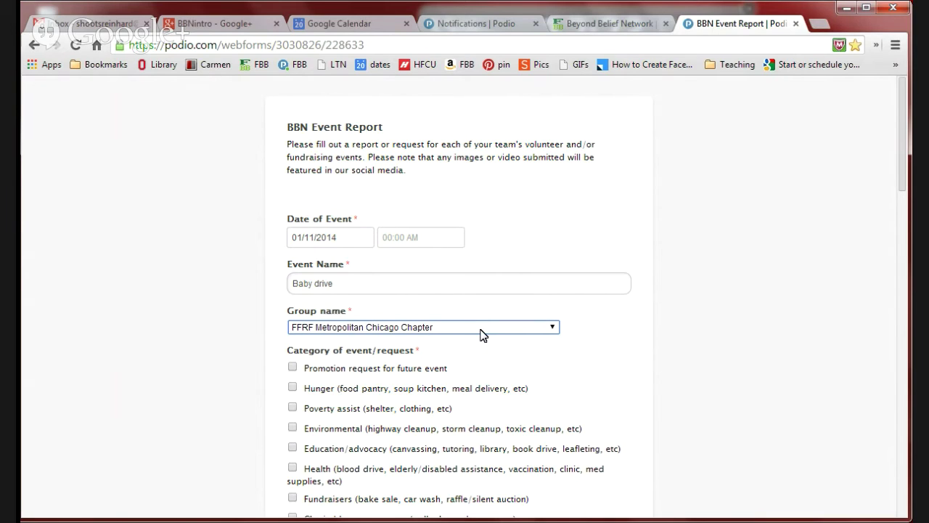
left_click(556, 328)
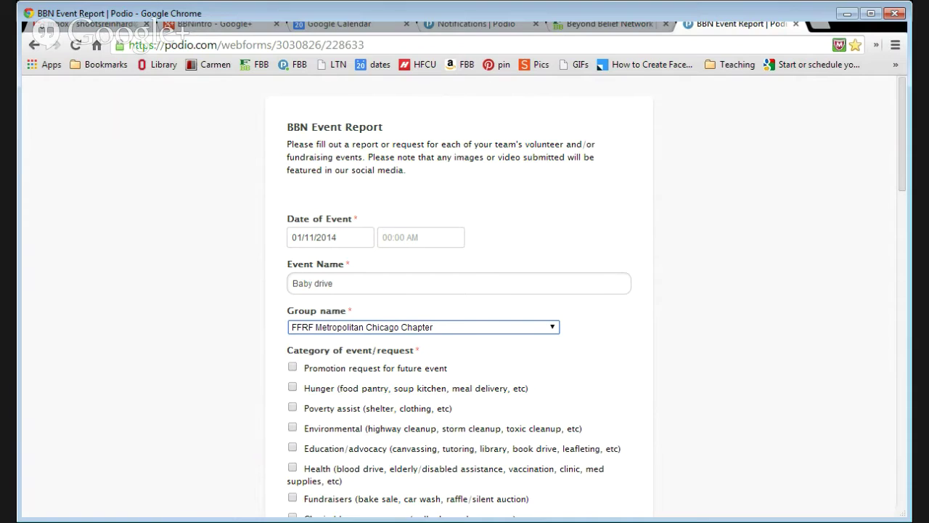
key("a")
key("f")
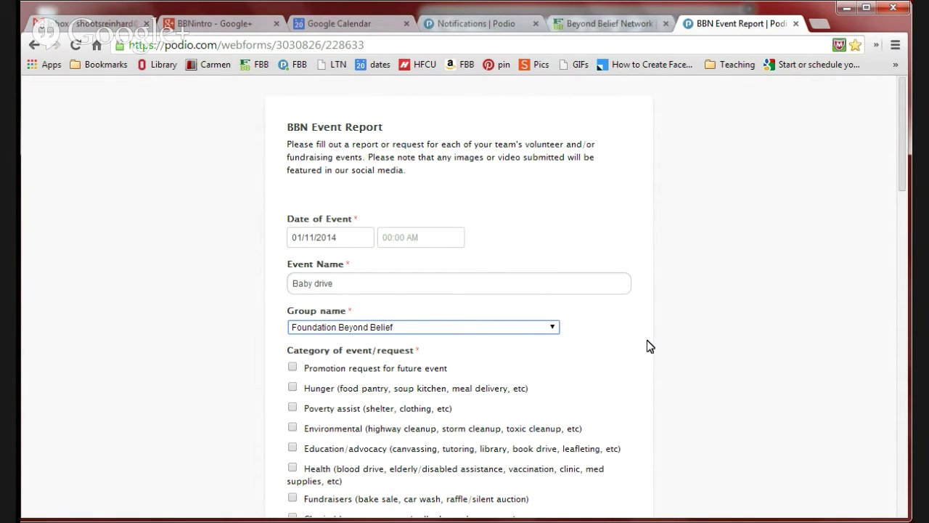
Step: Tick Hunger as the event category, leaving Environmental unchecked, and view the description guidance
left_click(293, 387)
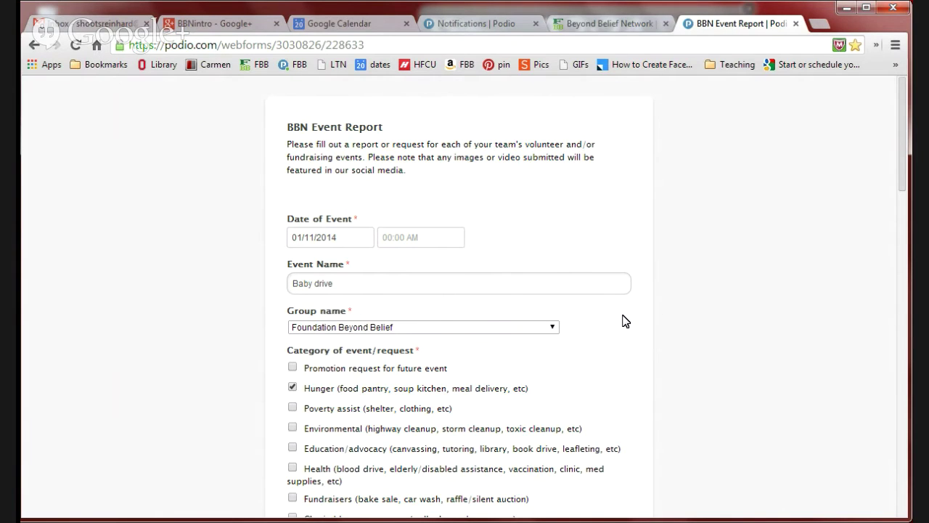
scroll(347, 344, "down", 2)
left_click(294, 284)
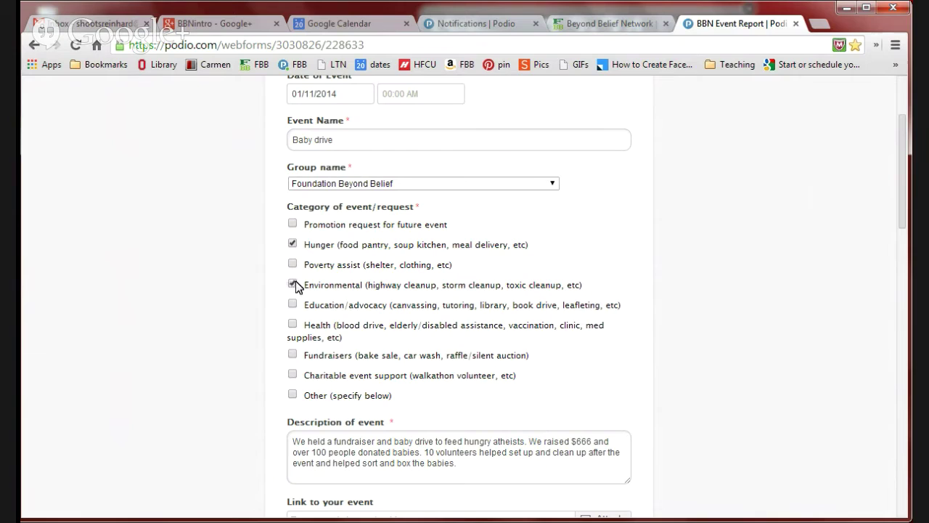
left_click(294, 285)
scroll(377, 296, "down", 3)
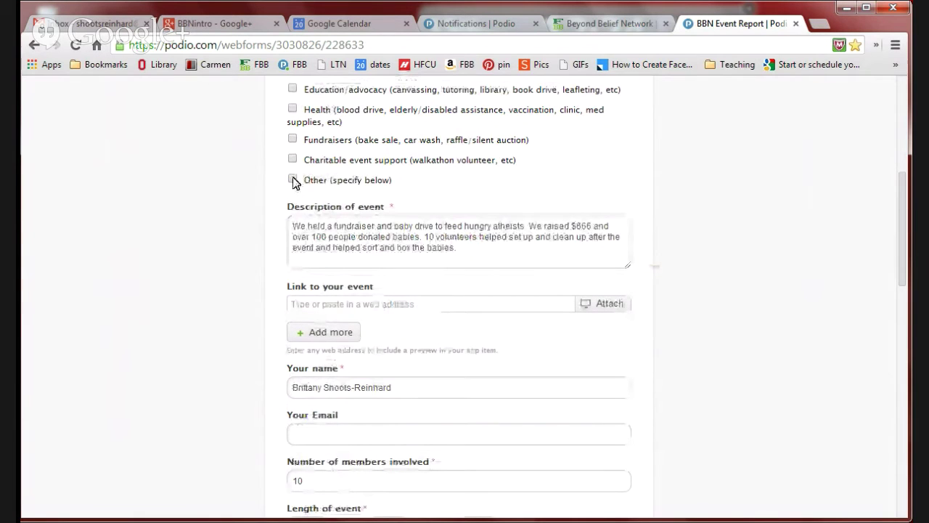
left_click(332, 224)
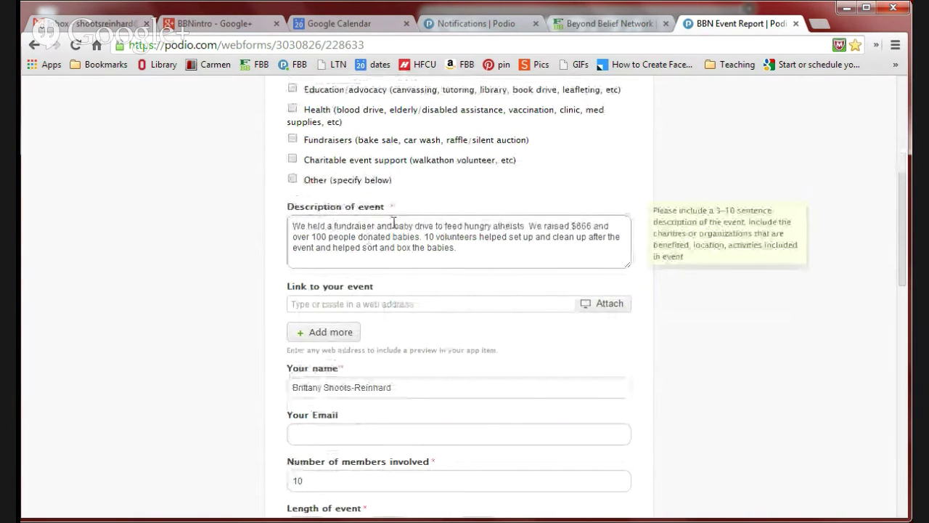
scroll(490, 207, "up", 2)
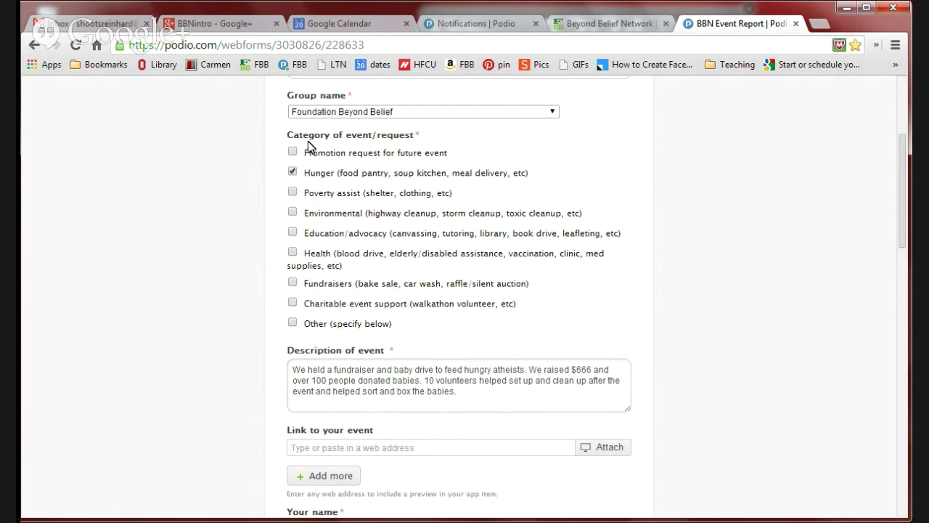
left_click(411, 403)
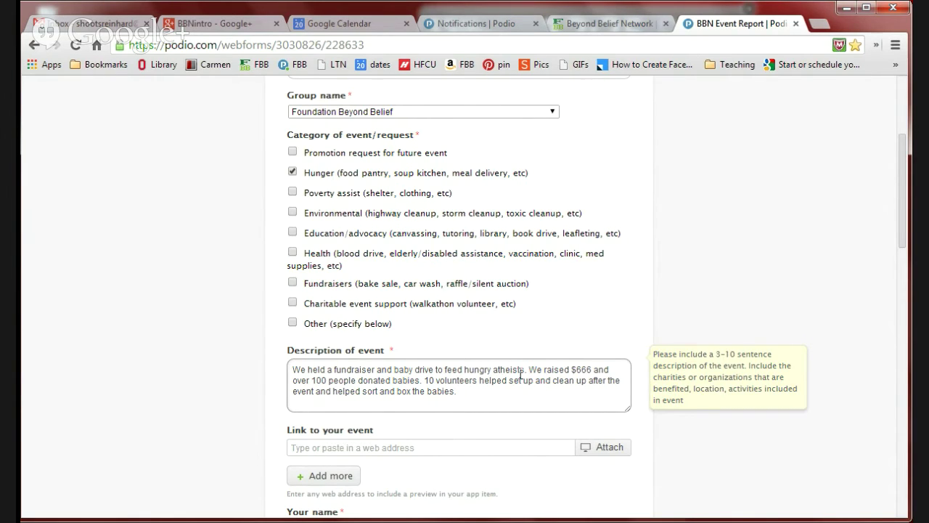
left_click(288, 417)
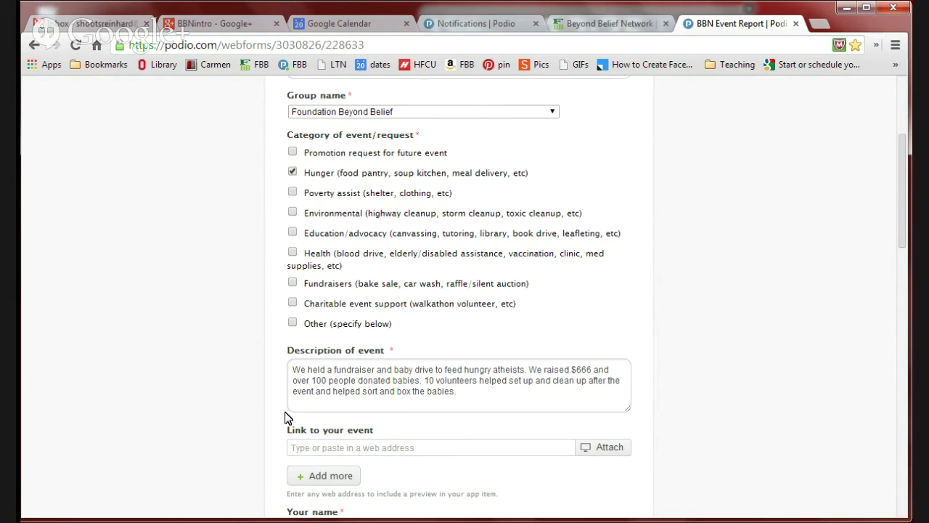
left_click(311, 380)
left_click_drag(315, 381, 435, 381)
left_click(462, 391)
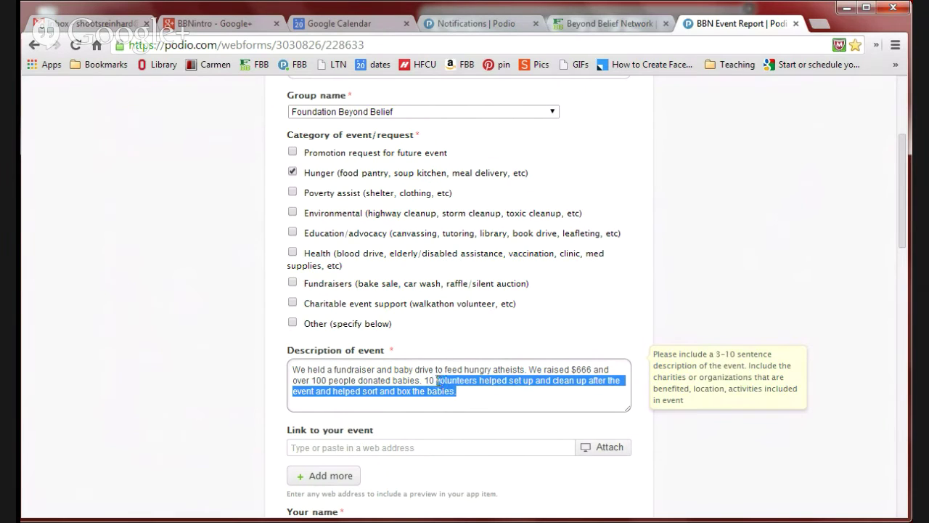
left_click(510, 398)
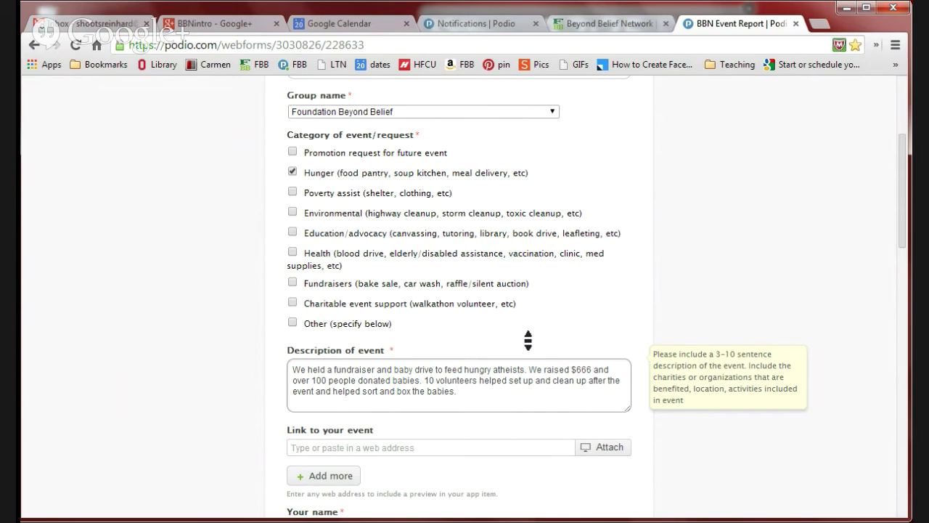
scroll(528, 340, "down", 2)
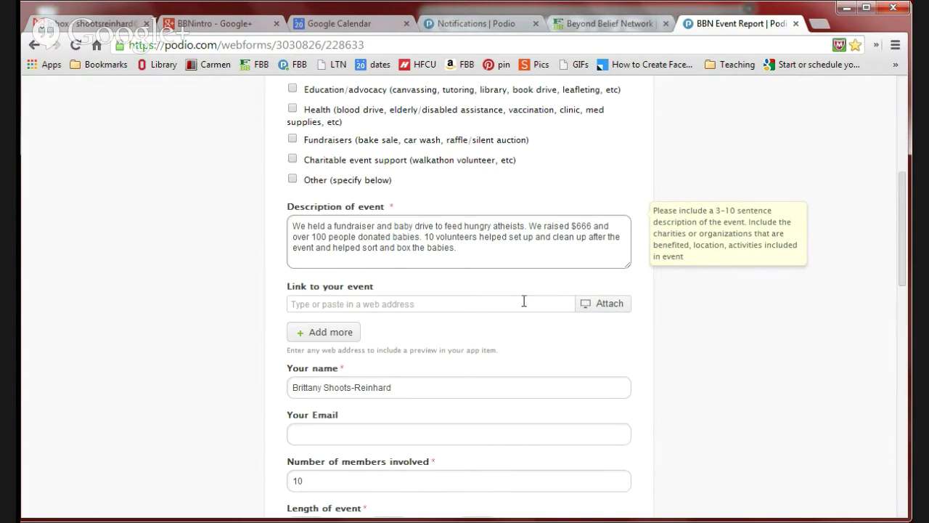
left_click(523, 302)
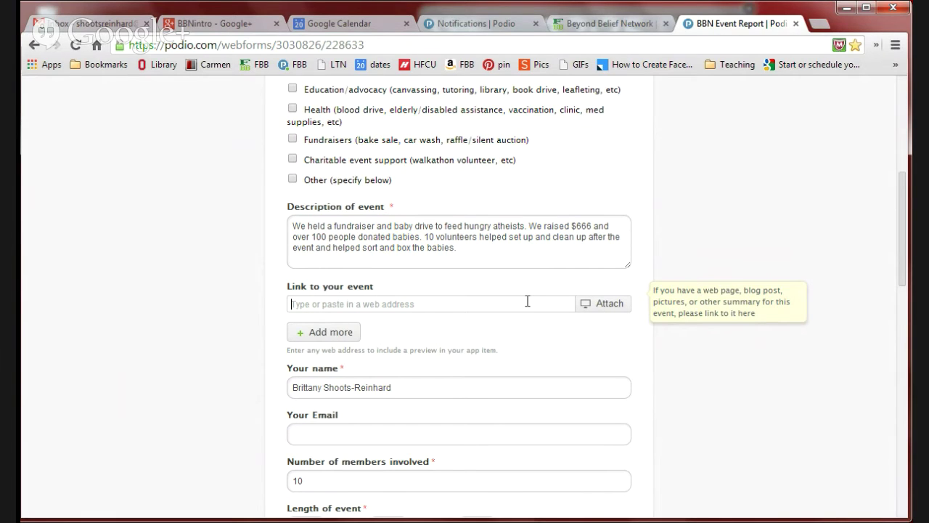
scroll(528, 301, "down", 2)
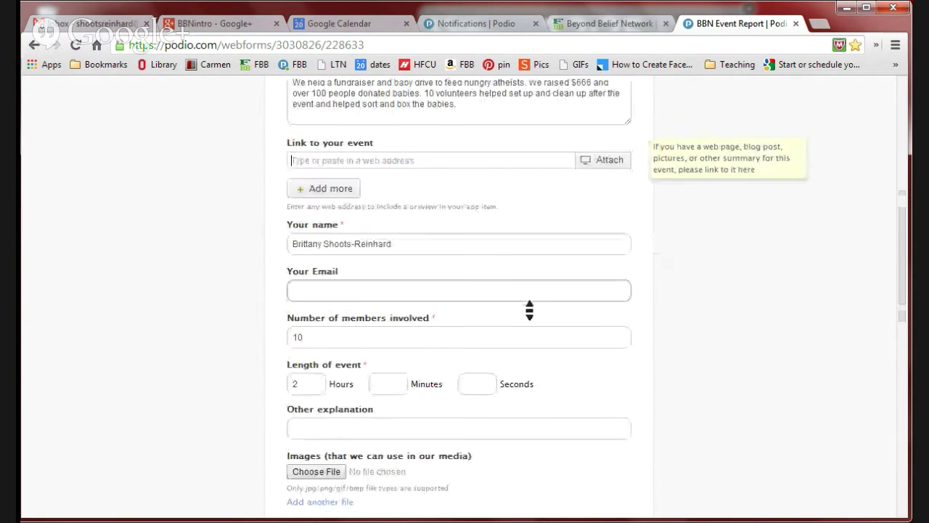
left_click(480, 243)
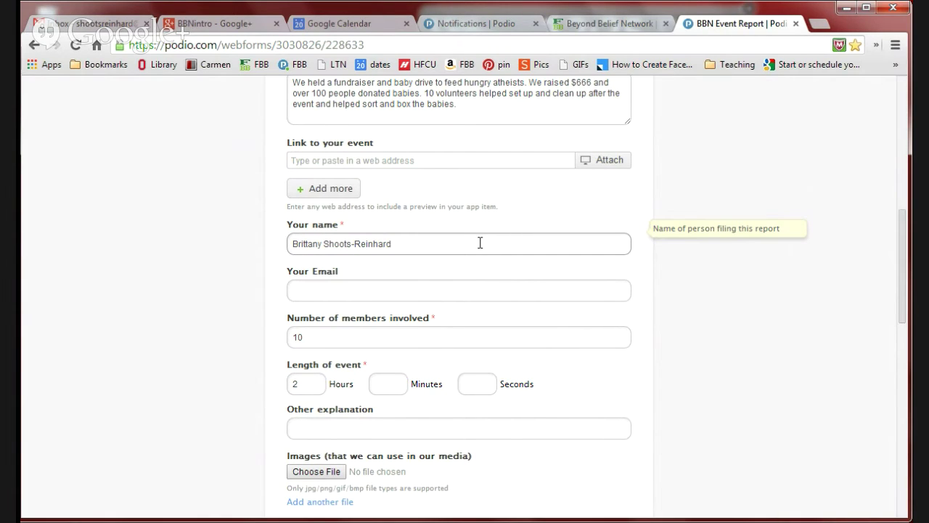
Step: Enter the reporter's e-mail address in Your Email, then check the members, Hours and Other explanation fields
left_click(456, 289)
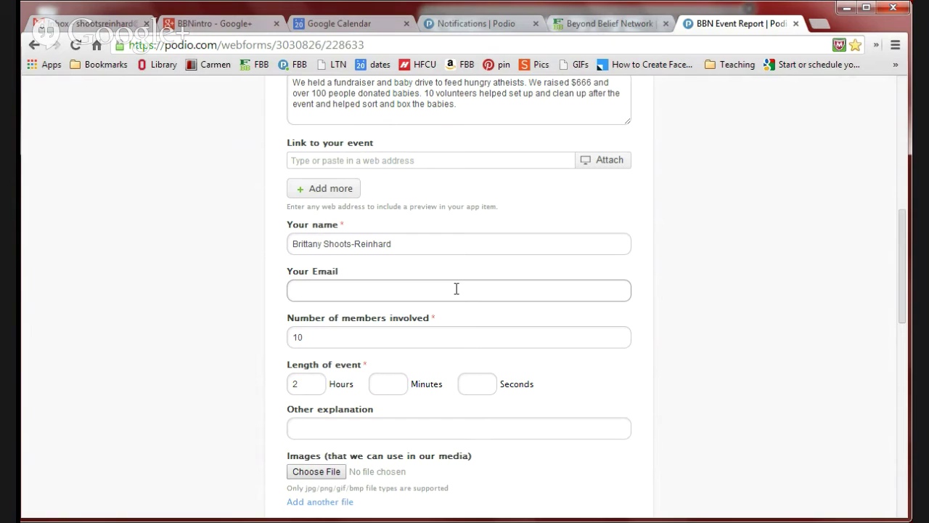
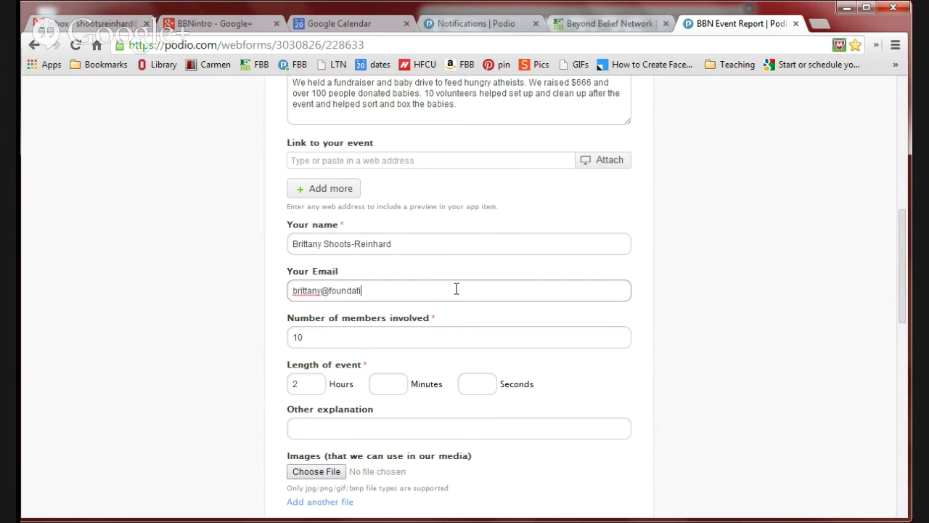
left_click(446, 341)
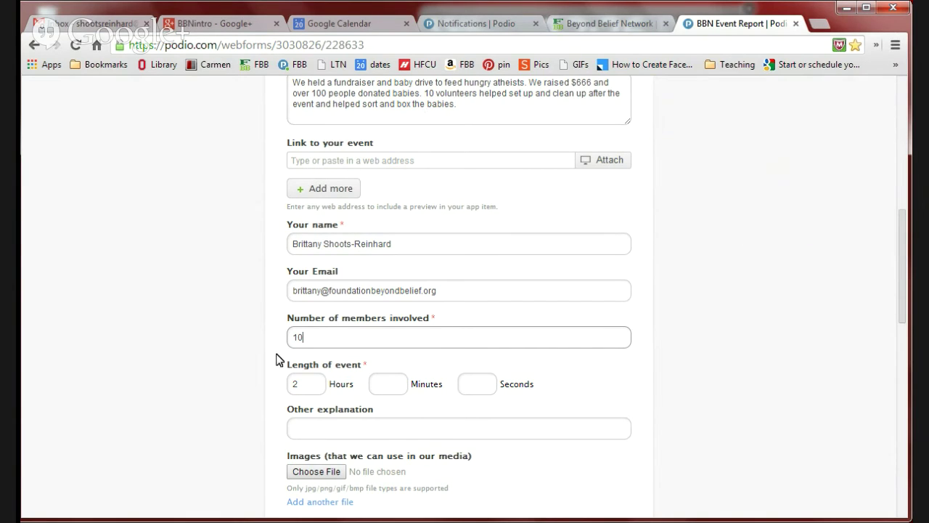
left_click(314, 383)
left_click(376, 425)
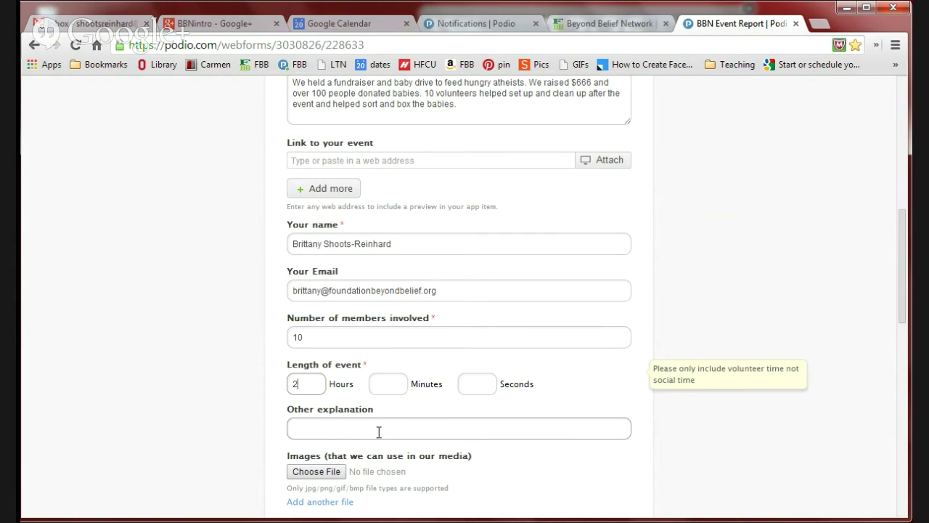
left_click(378, 431)
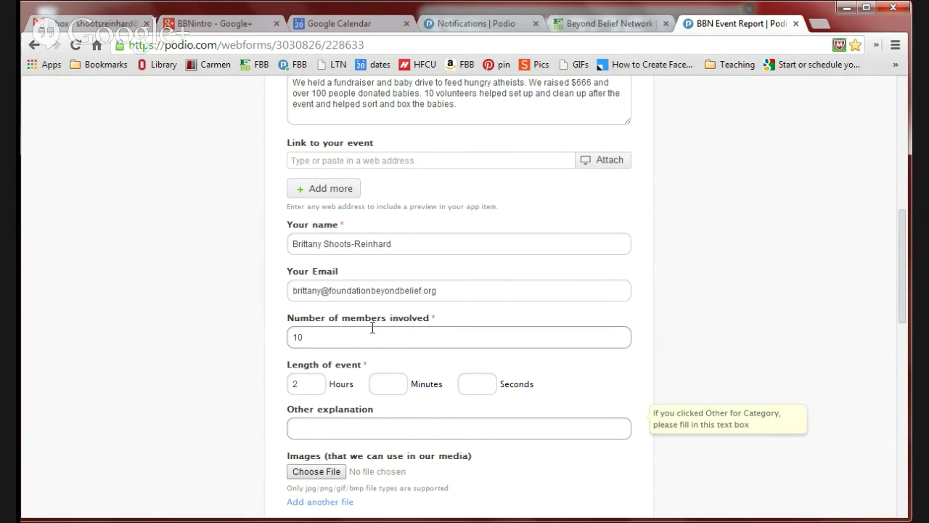
left_click_drag(363, 320, 392, 324)
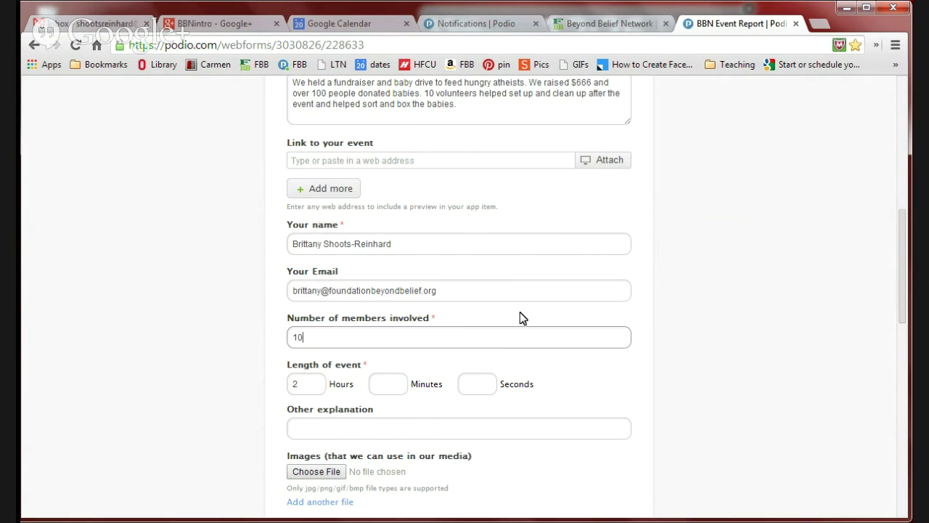
scroll(522, 318, "down", 3)
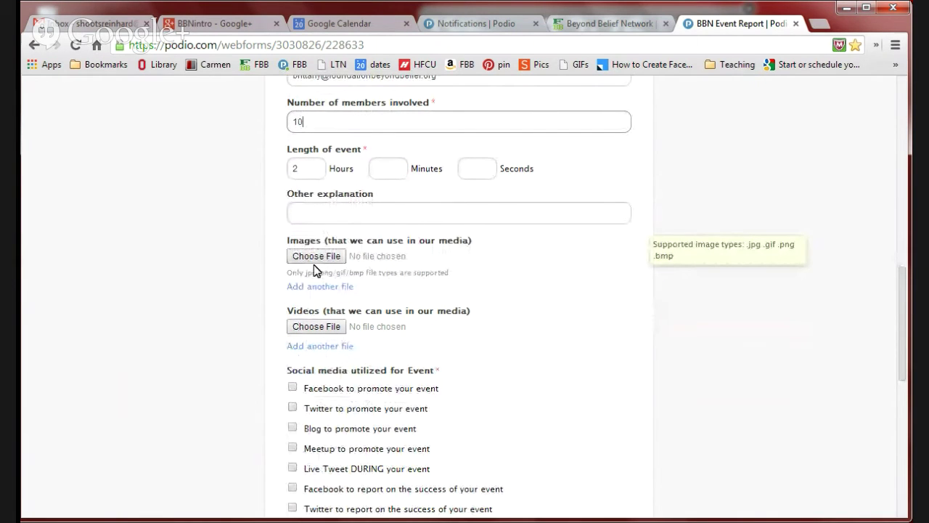
left_click_drag(297, 240, 368, 244)
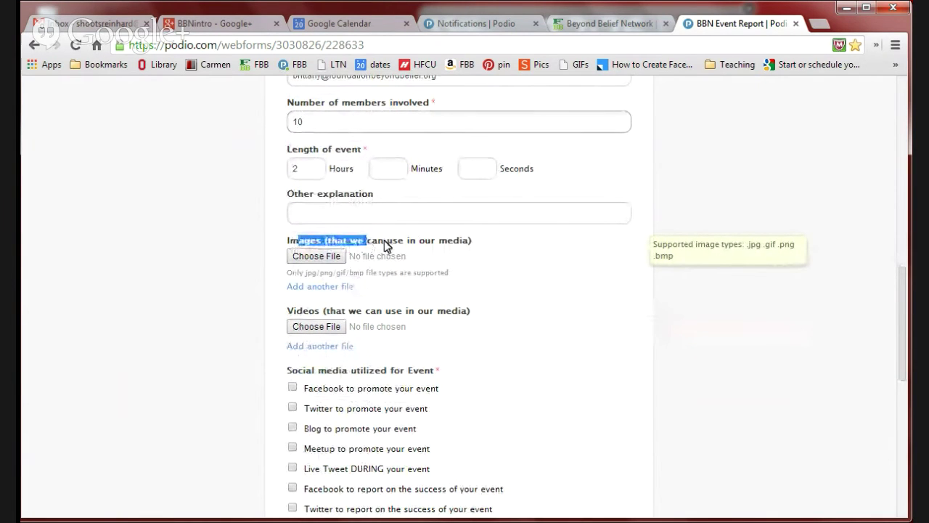
left_click(384, 244)
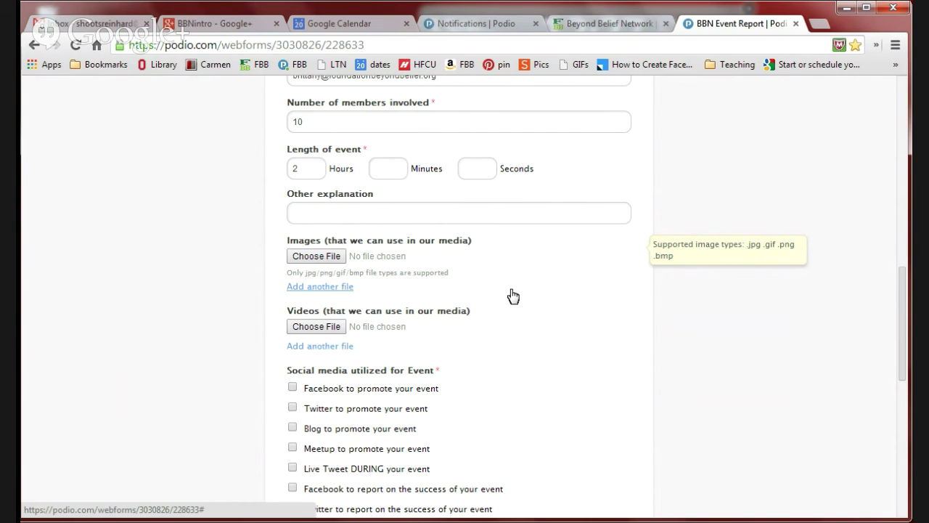
scroll(513, 295, "down", 2)
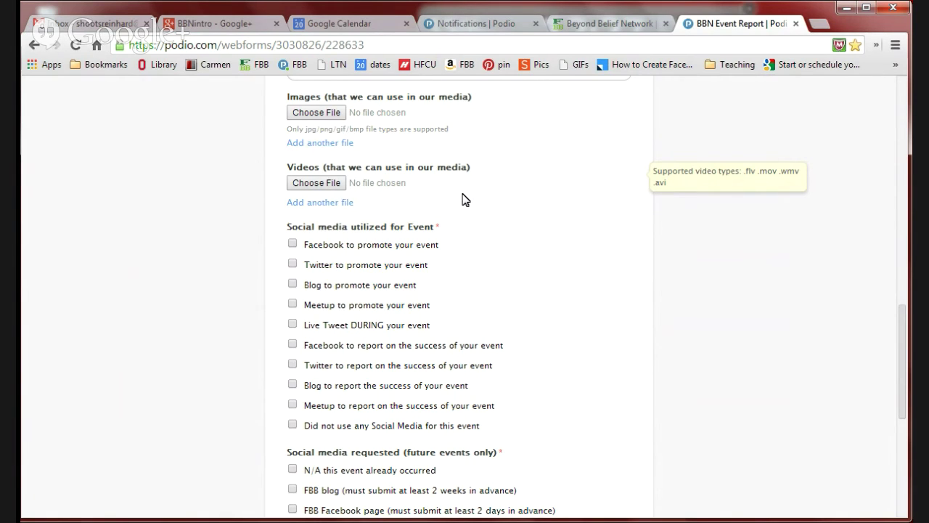
Step: Check 'Did not use any Social Media for this event' and 'N/A this event already occurred'
scroll(464, 199, "down", 2)
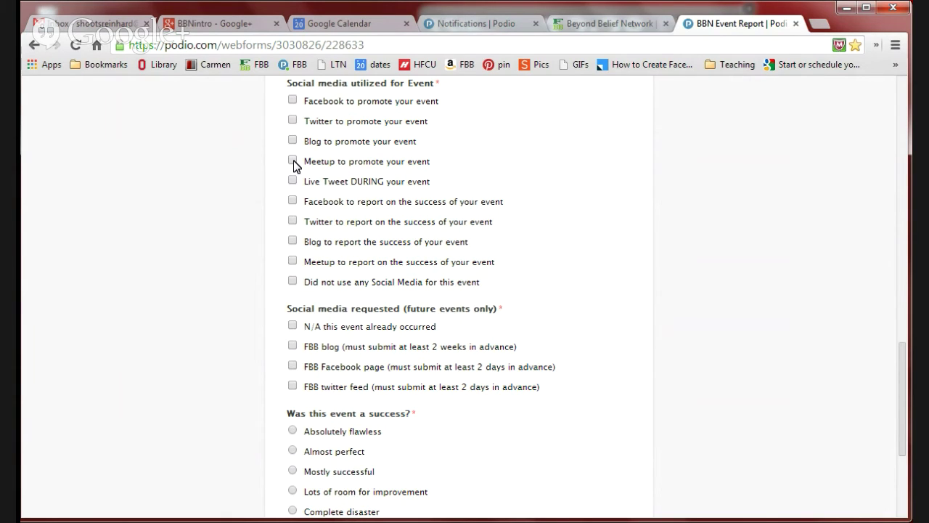
left_click(293, 282)
scroll(408, 238, "down", 1)
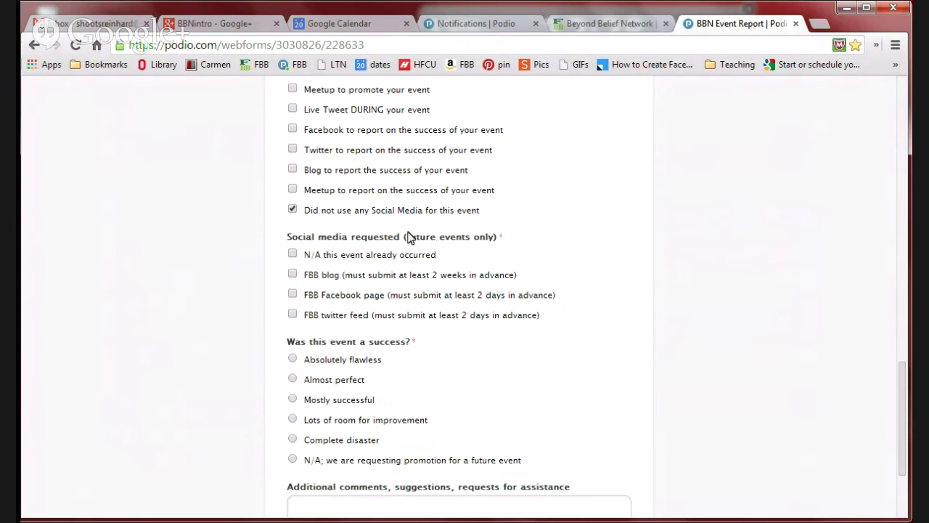
left_click_drag(303, 239, 493, 244)
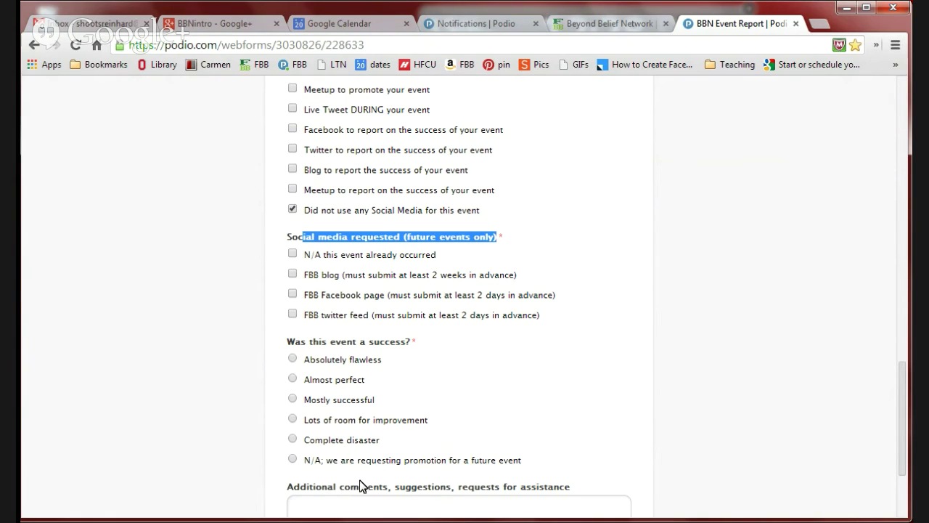
left_click(292, 254)
scroll(298, 370, "down", 1)
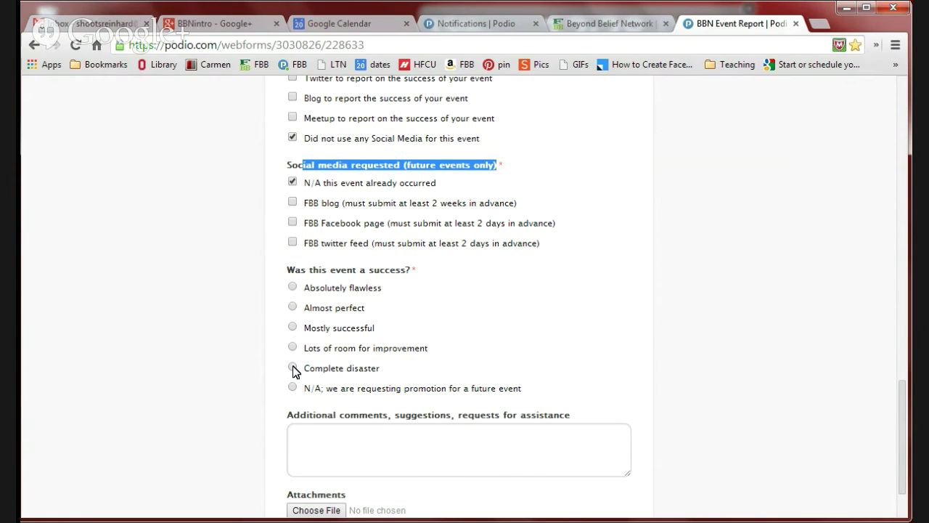
Step: Select 'Almost perfect' under 'Was this event a success?' and place the cursor in Additional comments
left_click(293, 307)
scroll(469, 270, "down", 1)
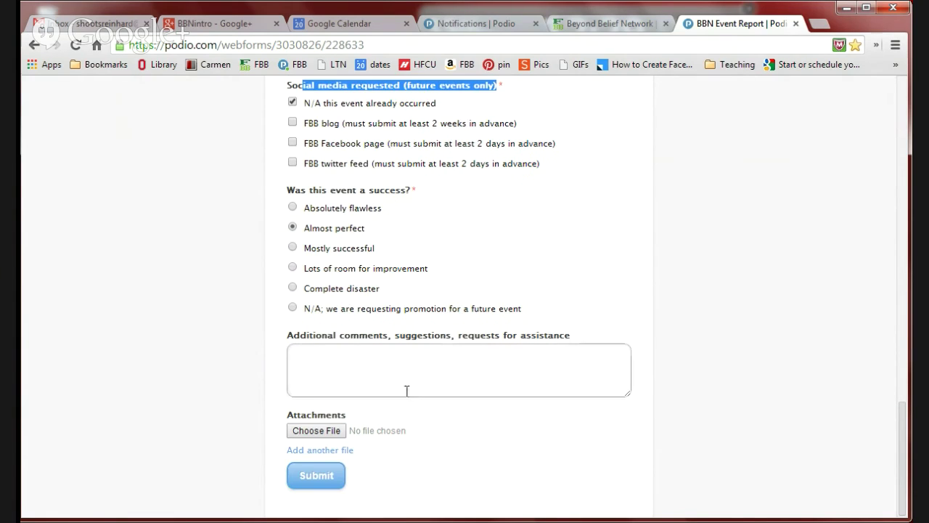
left_click(380, 367)
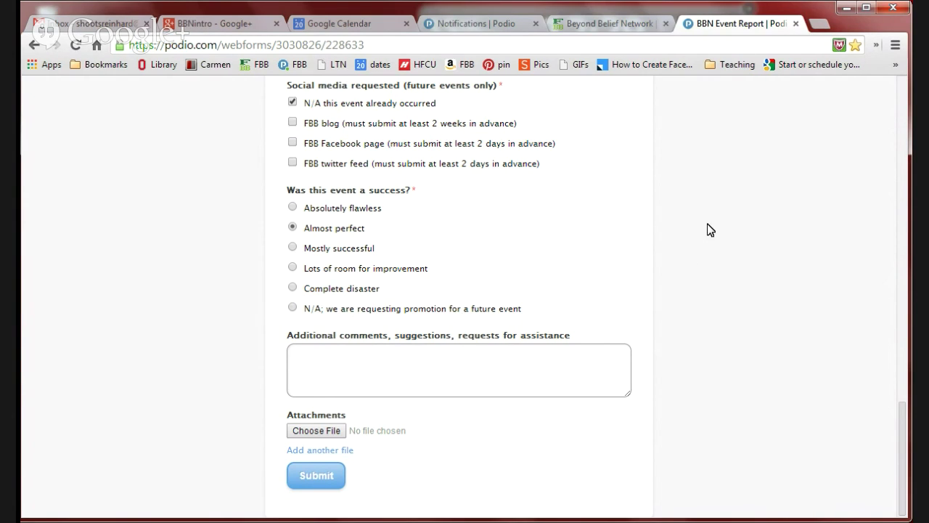
Step: Switch to the Beyond Belief Network tab and select the coordinator's contact e-mail in the last paragraph
left_click(613, 30)
left_click_drag(174, 452, 450, 451)
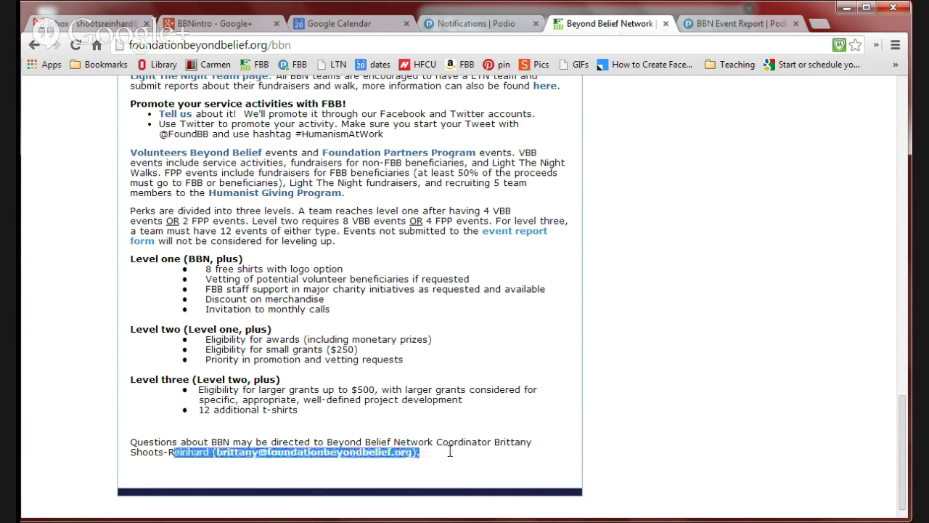